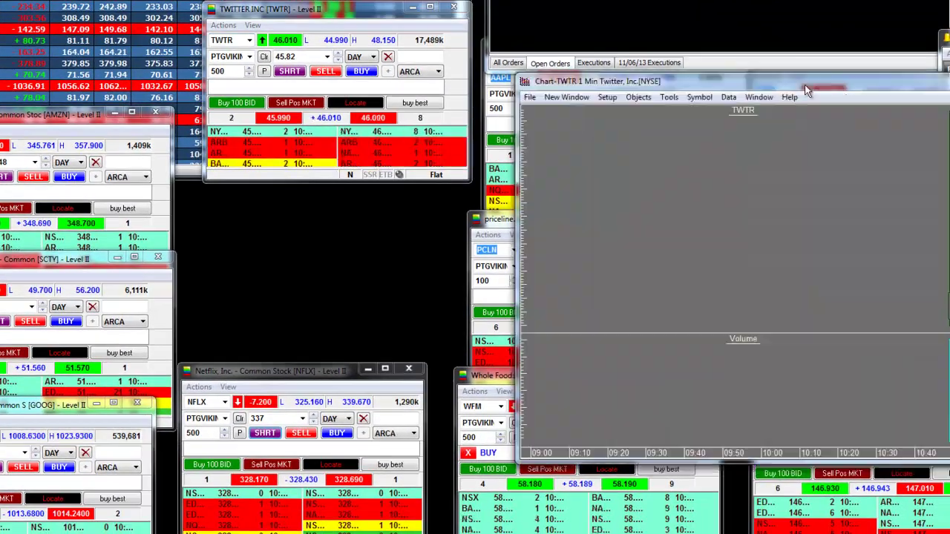
Drag the new TWTR 1-minute chart window over the Level II quote windows
{"action": "left_click_drag", "start_coordinate": [742, 85], "coordinate": [337, 131]}
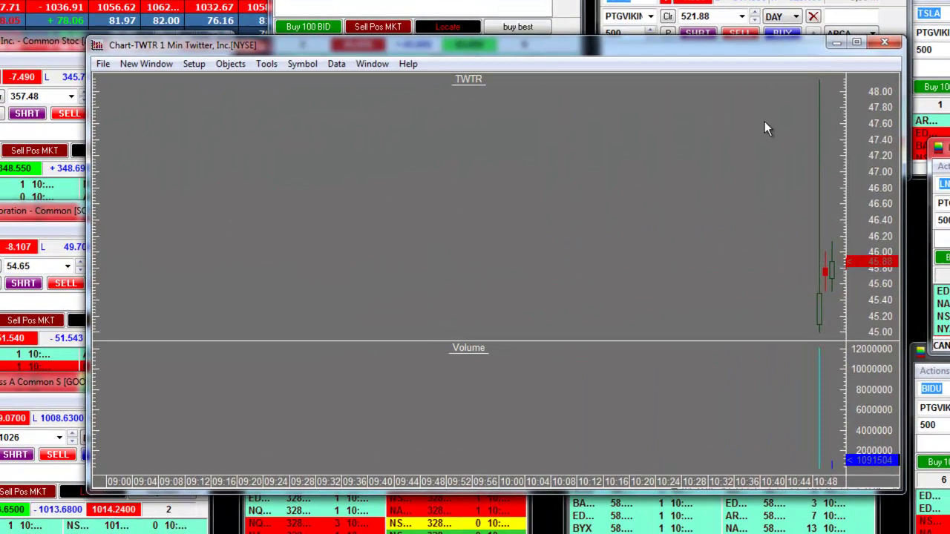
Move the TWTR 1-minute chart window lower and left to watch the opening candles
{"action": "left_click_drag", "start_coordinate": [590, 44], "coordinate": [568, 89]}
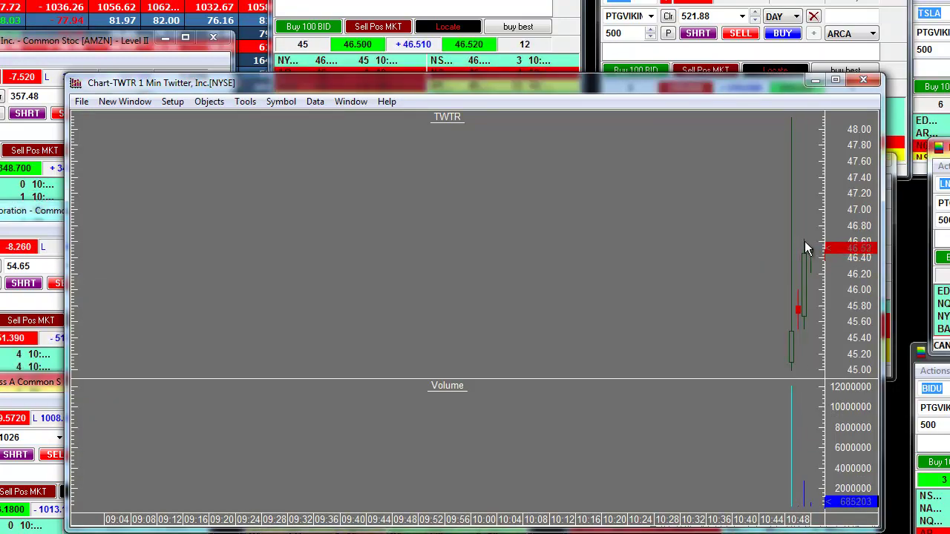
Try the TWTR chart on 15-minute candles, then settle on 5-minute candles
{"action": "right_click", "coordinate": [560, 175]}
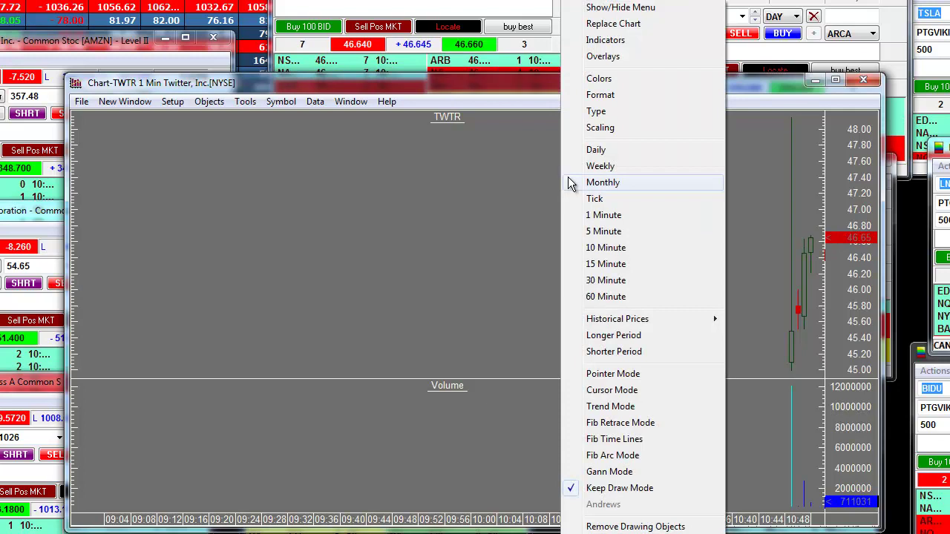
{"action": "left_click", "coordinate": [605, 264]}
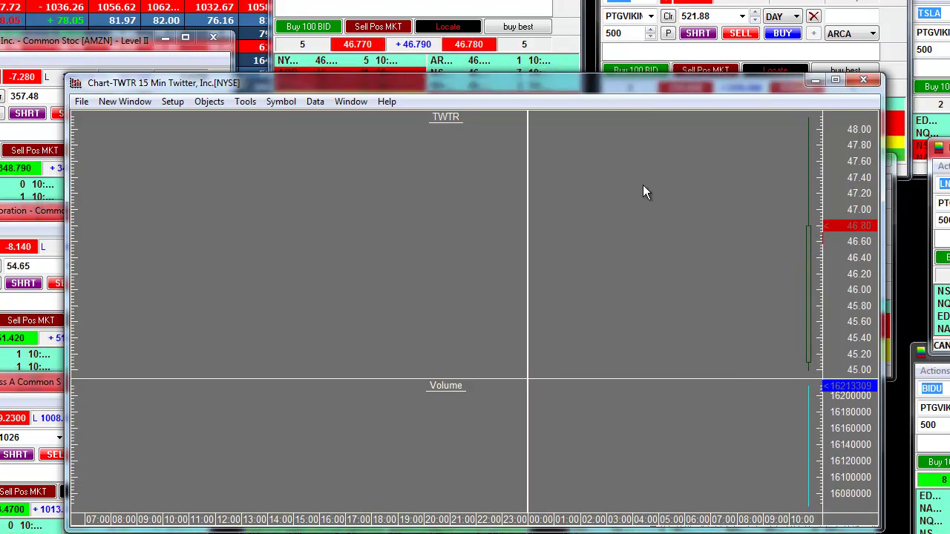
{"action": "right_click", "coordinate": [577, 199]}
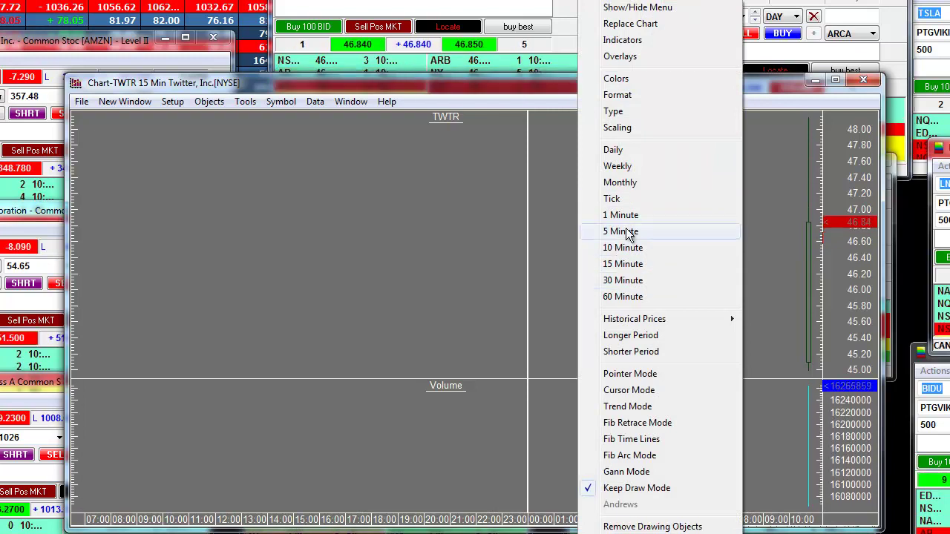
{"action": "left_click", "coordinate": [629, 235]}
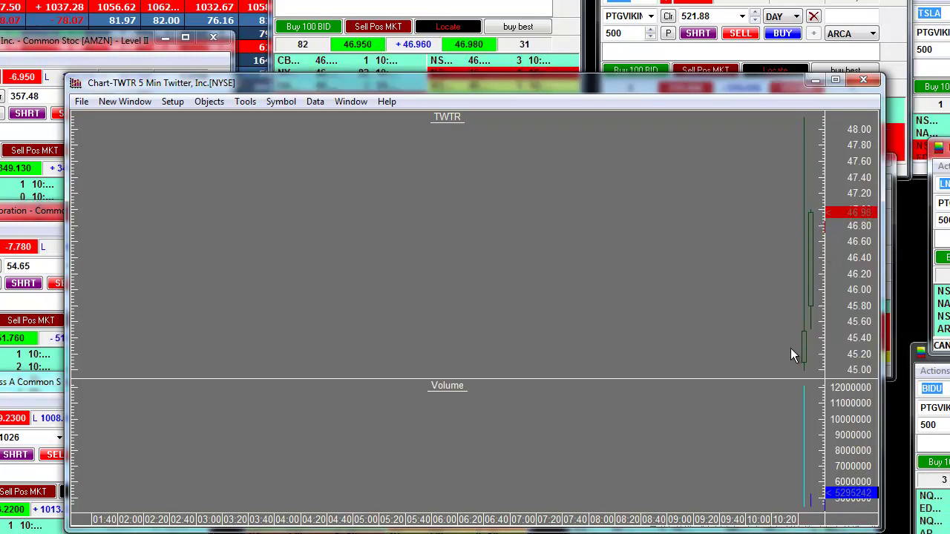
Set the TWTR chart's timeframe back to 1 Minute
{"action": "right_click", "coordinate": [551, 196]}
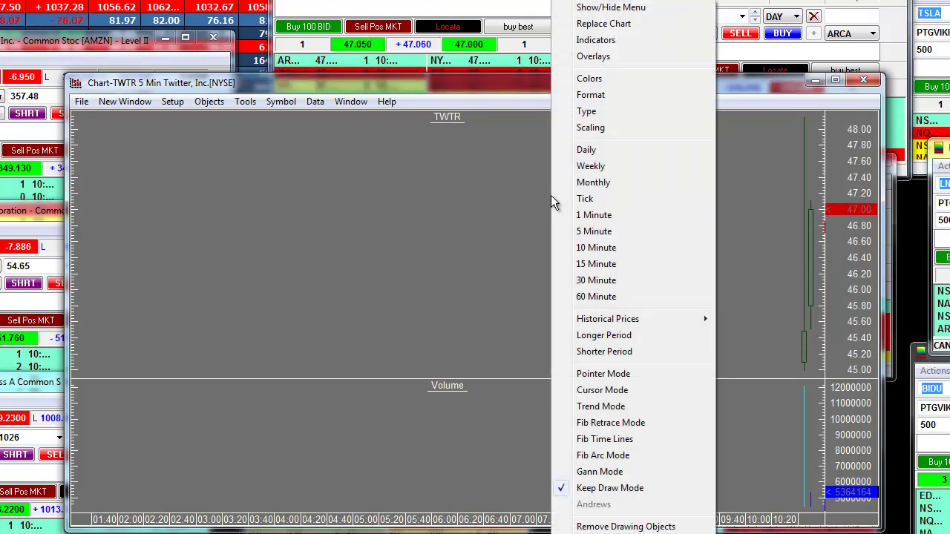
{"action": "left_click", "coordinate": [590, 215]}
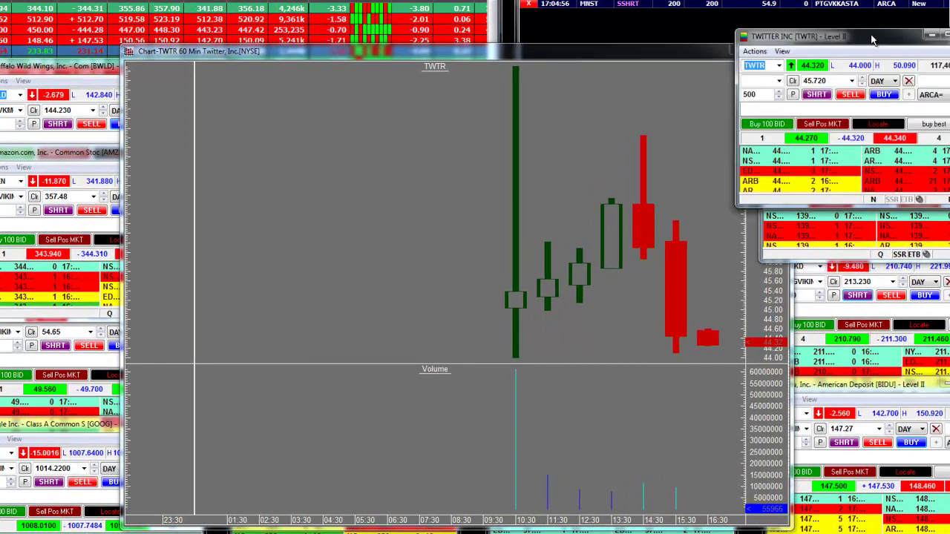
Drag the TWTR Level II quote window from the top right onto the 60-minute chart
{"action": "left_click_drag", "start_coordinate": [863, 43], "coordinate": [386, 80]}
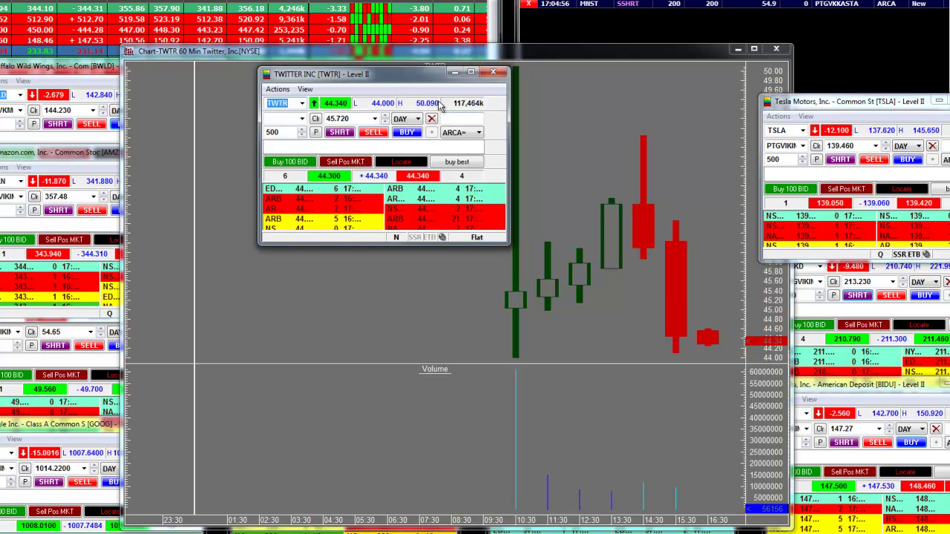
Hide the TWTR Level II quote, bring the chart forward, and set it to 30-minute candles
{"action": "left_click_drag", "start_coordinate": [399, 75], "coordinate": [864, 87]}
{"action": "left_click", "coordinate": [884, 88]}
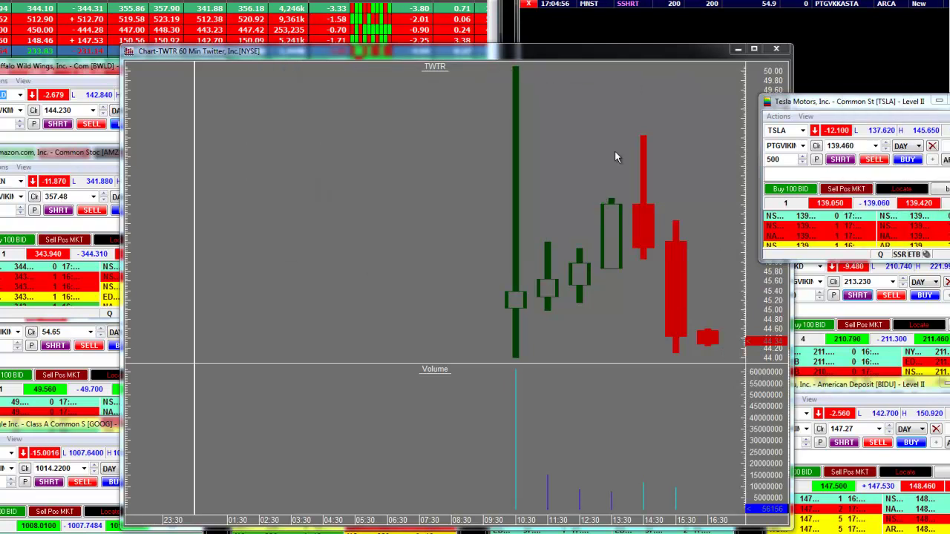
{"action": "left_click", "coordinate": [591, 59]}
{"action": "left_click_drag", "start_coordinate": [579, 47], "coordinate": [549, 39]}
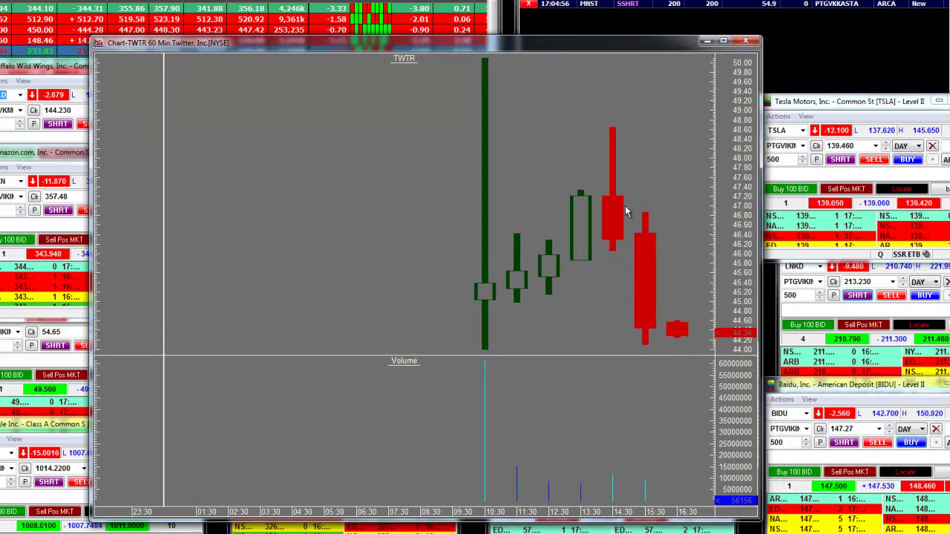
{"action": "right_click", "coordinate": [326, 158]}
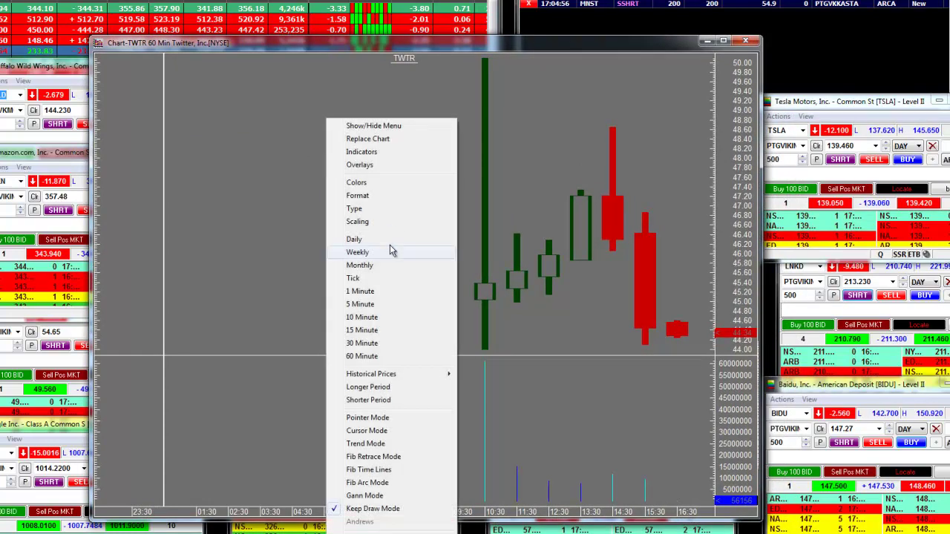
{"action": "left_click", "coordinate": [354, 345]}
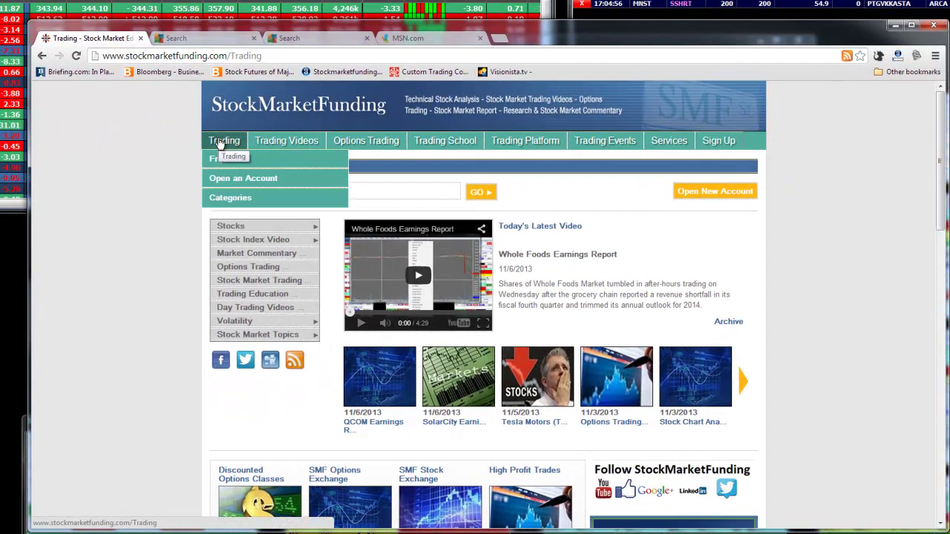
{"action": "mouse_move", "coordinate": [223, 140]}
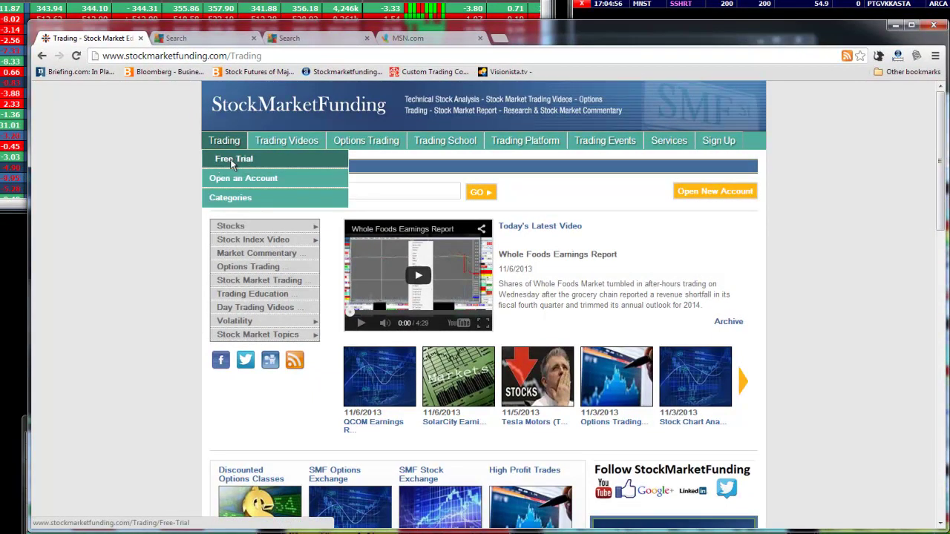
Open StockMarketFunding's free trial trading seminar page
{"action": "left_click", "coordinate": [232, 159]}
{"action": "scroll", "coordinate": [394, 320], "scroll_direction": "down", "scroll_amount": 3}
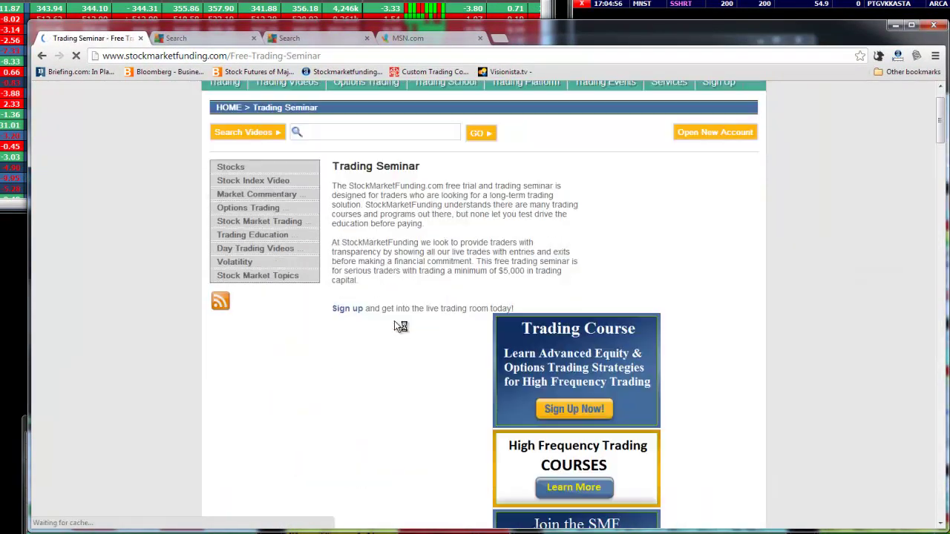
{"action": "scroll", "coordinate": [394, 321], "scroll_direction": "down", "scroll_amount": 3}
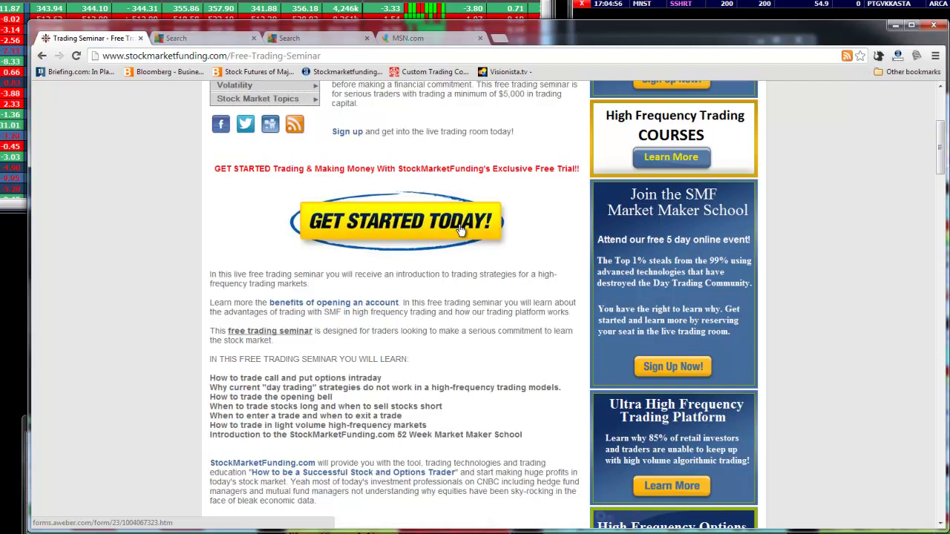
{"action": "scroll", "coordinate": [460, 228], "scroll_direction": "up", "scroll_amount": 3}
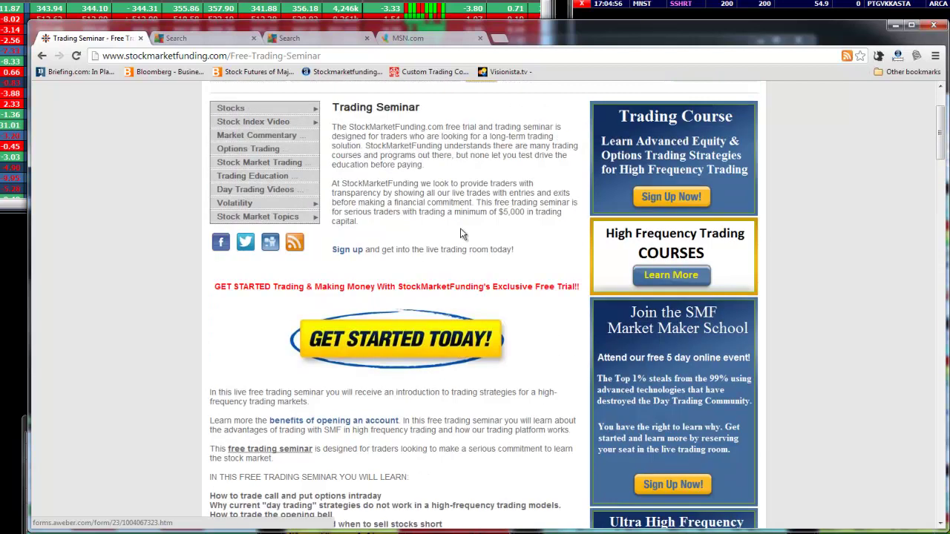
{"action": "scroll", "coordinate": [460, 228], "scroll_direction": "down", "scroll_amount": 1}
{"action": "scroll", "coordinate": [448, 338], "scroll_direction": "up", "scroll_amount": 2}
{"action": "scroll", "coordinate": [448, 338], "scroll_direction": "up", "scroll_amount": 2}
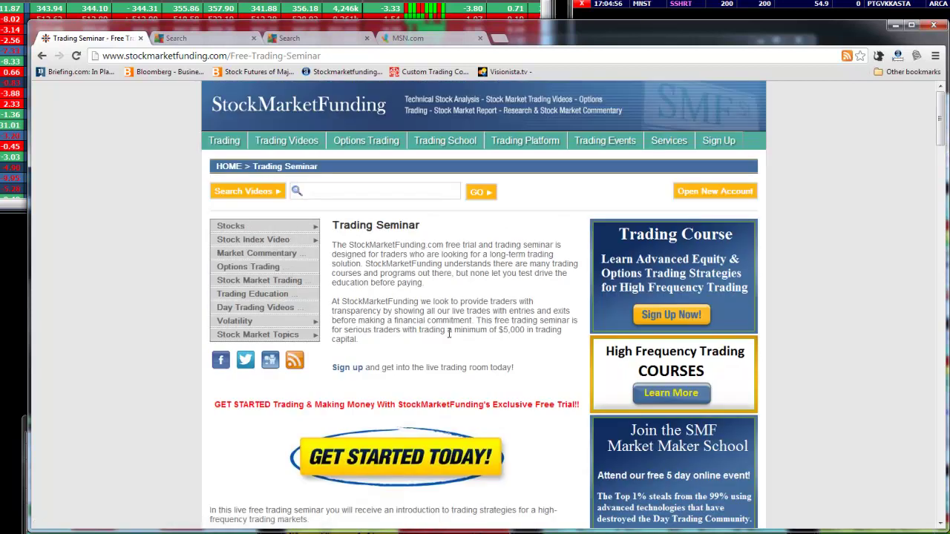
{"action": "mouse_move", "coordinate": [224, 140]}
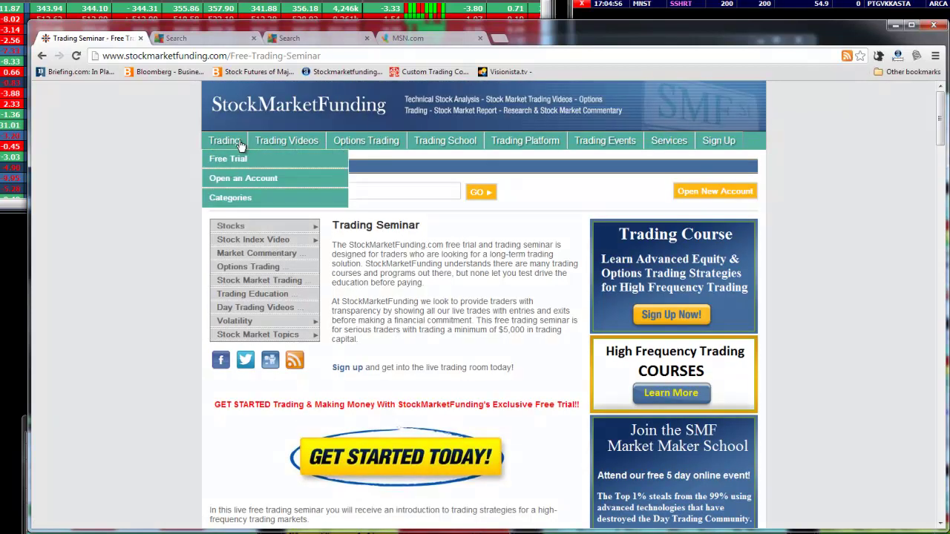
Go to StockMarketFunding's Open an Account page from the Trading dropdown
{"action": "left_click", "coordinate": [236, 180]}
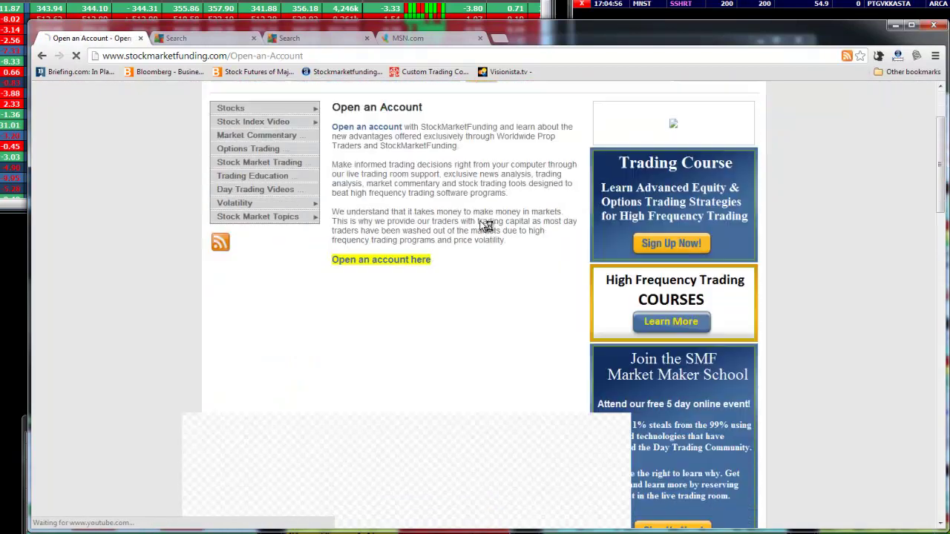
{"action": "scroll", "coordinate": [486, 225], "scroll_direction": "down", "scroll_amount": 3}
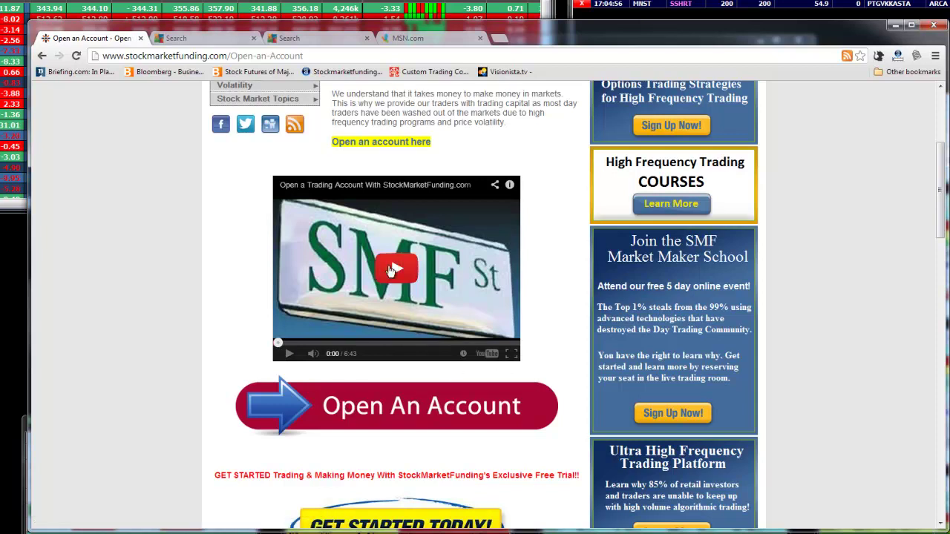
{"action": "scroll", "coordinate": [391, 270], "scroll_direction": "down", "scroll_amount": 2}
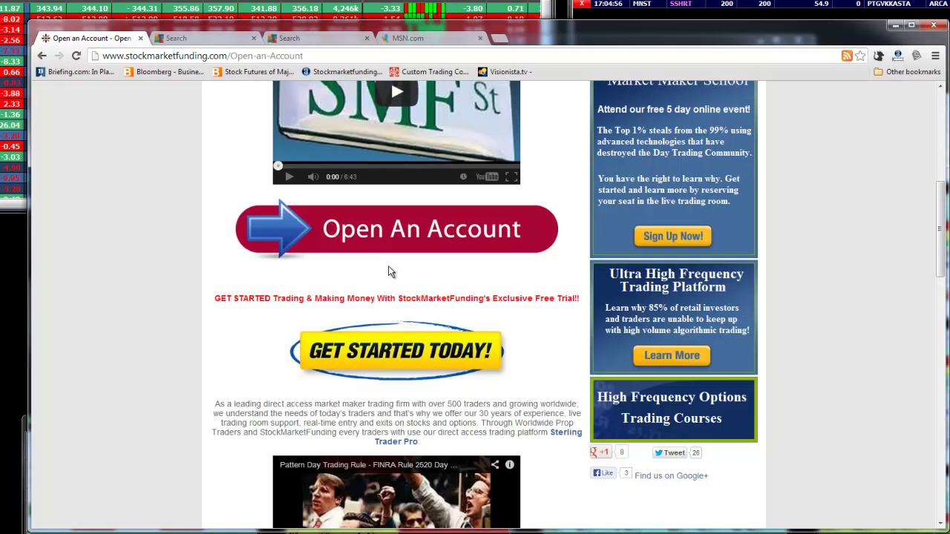
{"action": "scroll", "coordinate": [388, 266], "scroll_direction": "down", "scroll_amount": 2}
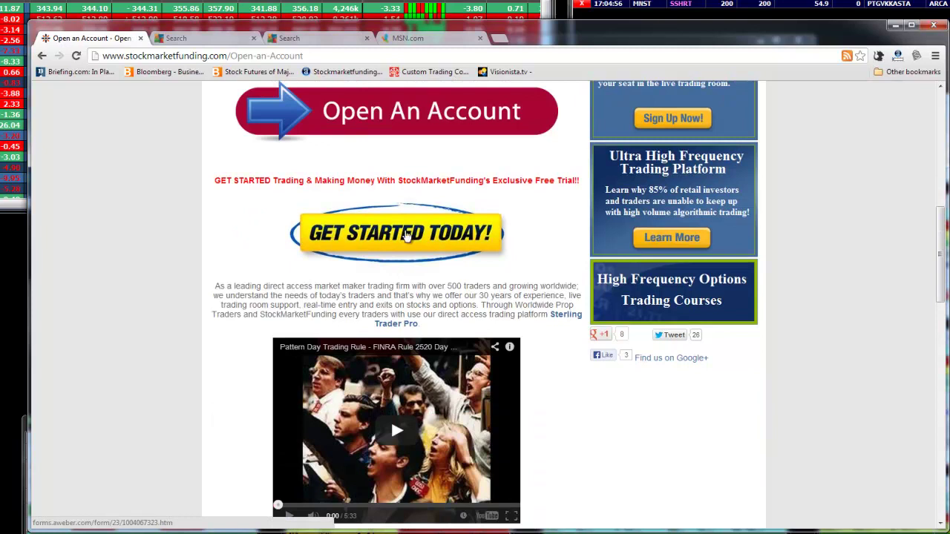
{"action": "scroll", "coordinate": [407, 235], "scroll_direction": "down", "scroll_amount": 2}
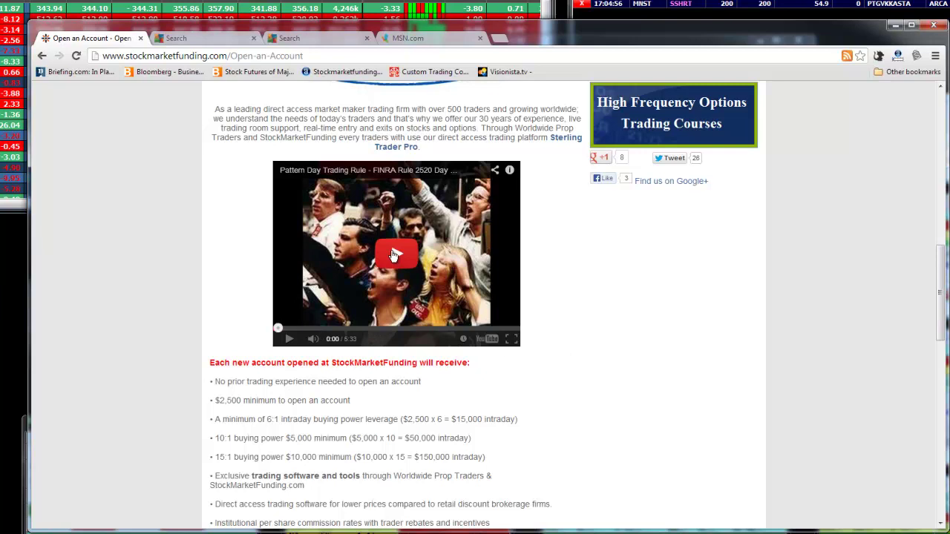
{"action": "scroll", "coordinate": [434, 376], "scroll_direction": "down", "scroll_amount": 2}
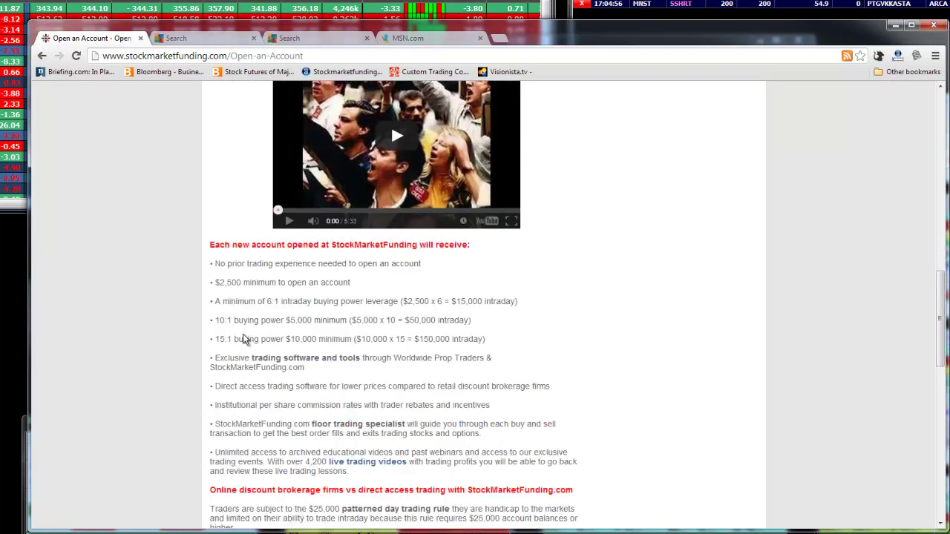
{"action": "scroll", "coordinate": [490, 284], "scroll_direction": "down", "scroll_amount": 3}
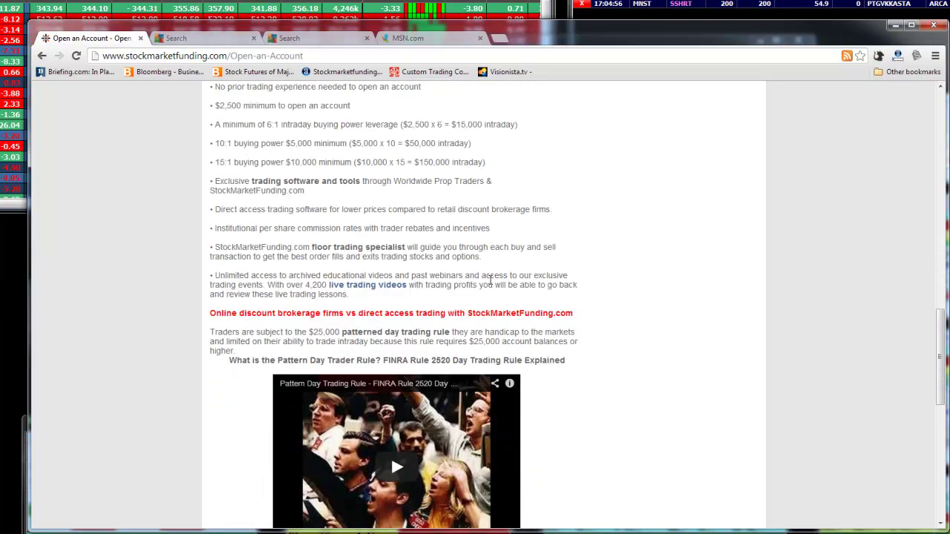
{"action": "scroll", "coordinate": [489, 282], "scroll_direction": "up", "scroll_amount": 2}
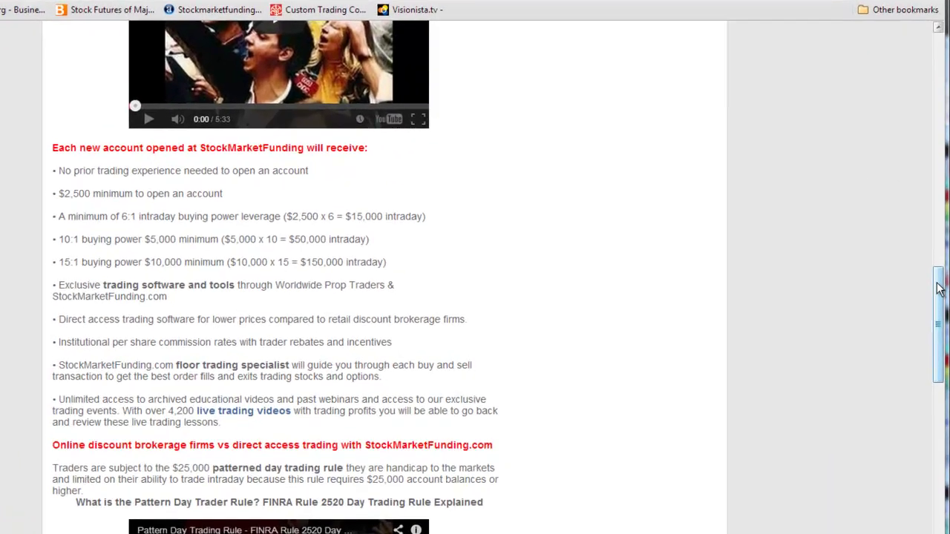
{"action": "left_click_drag", "start_coordinate": [939, 280], "coordinate": [939, 30]}
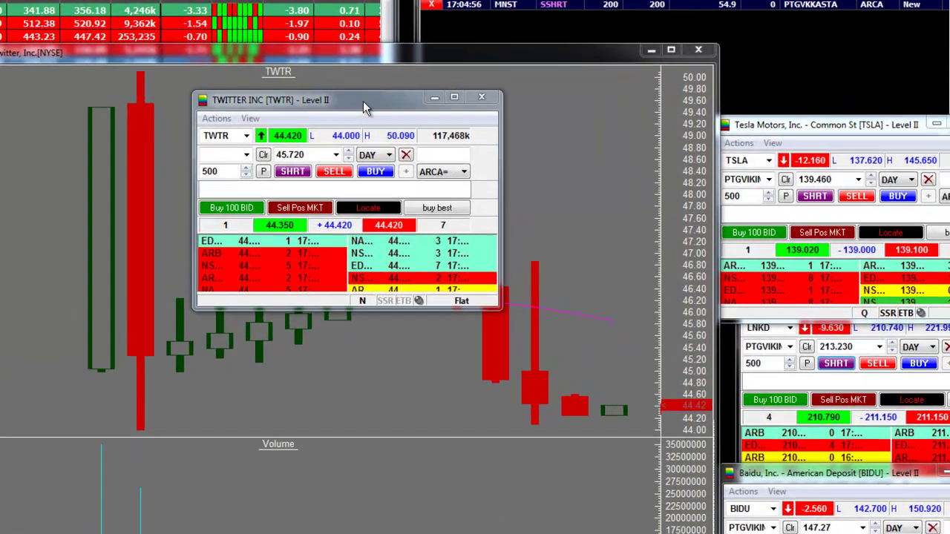
Drag the TWITTER INC Level II window right, off the TWTR 30-minute chart
{"action": "left_click_drag", "start_coordinate": [482, 76], "coordinate": [861, 74]}
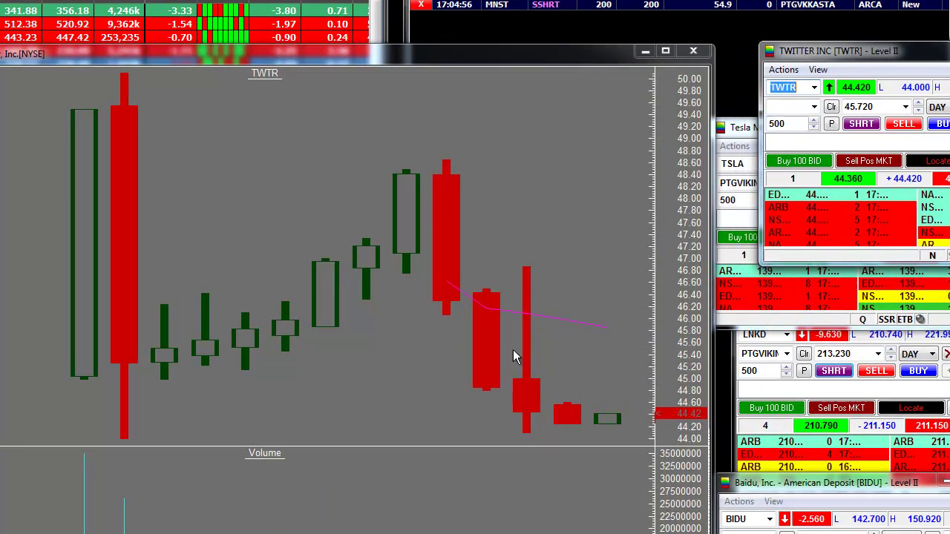